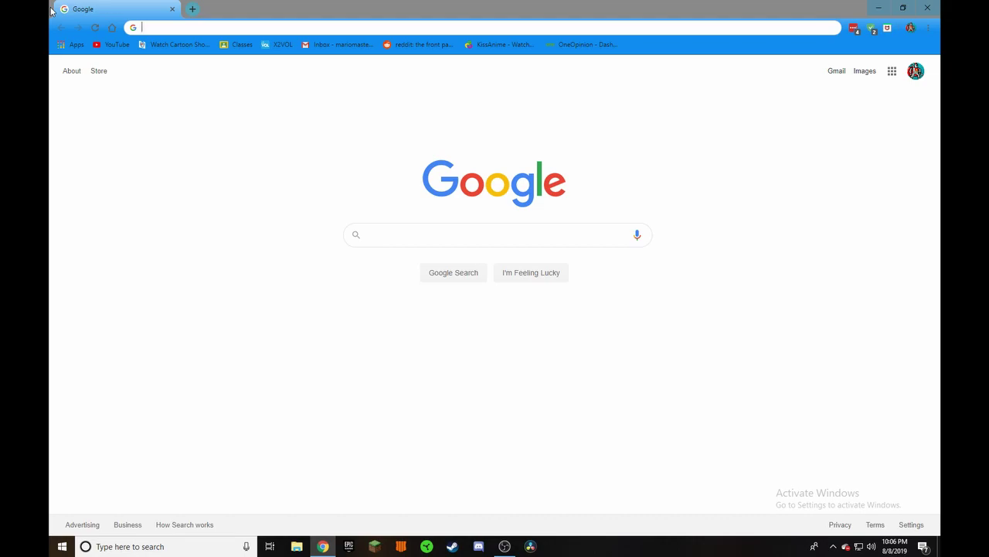
# - Go to oculus.com/setup and scroll down to the Oculus Rift S download section
pyautogui.write('oculus')
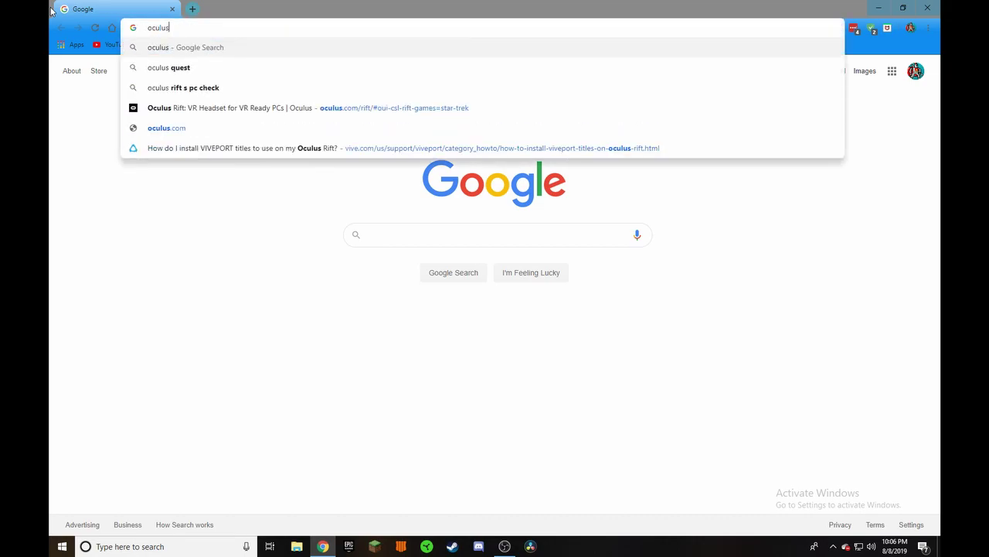
pyautogui.write('.com/s')
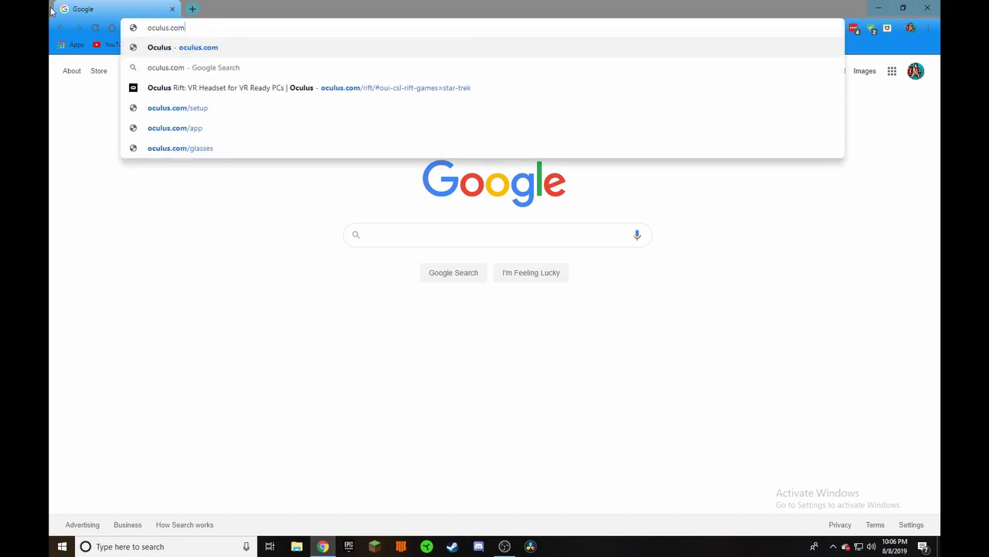
pyautogui.write('etup')
pyautogui.press('Return')
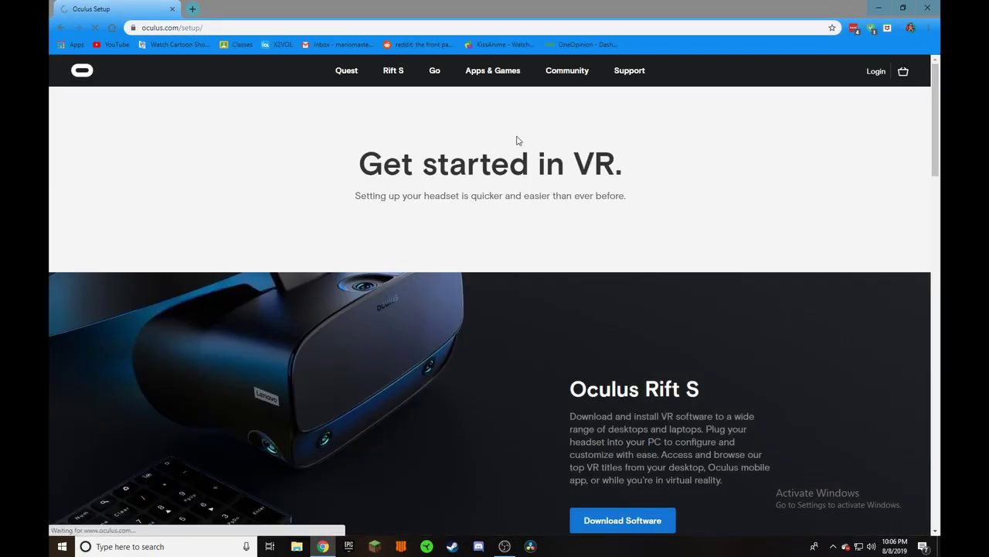
pyautogui.scroll(-1, 494, 226)
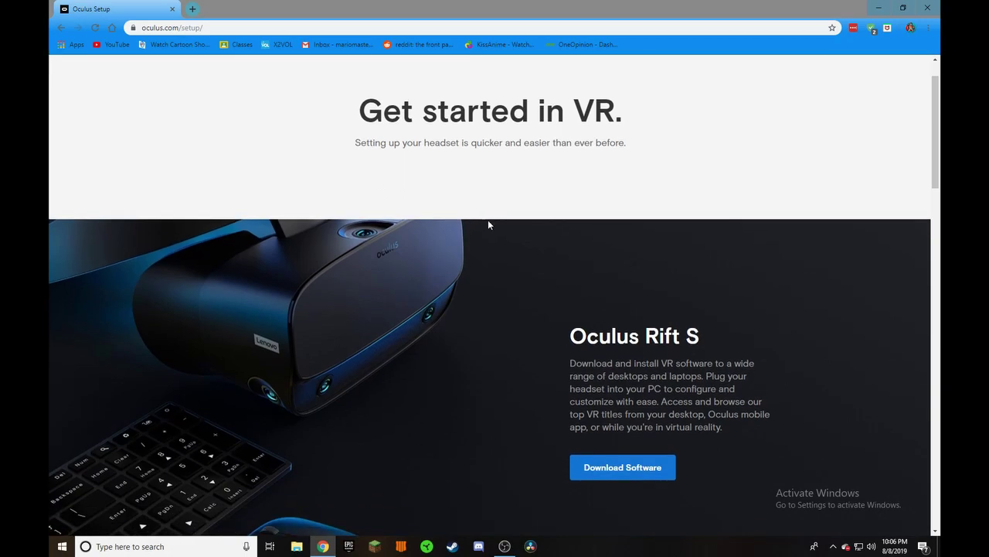
pyautogui.scroll(-1, 487, 225)
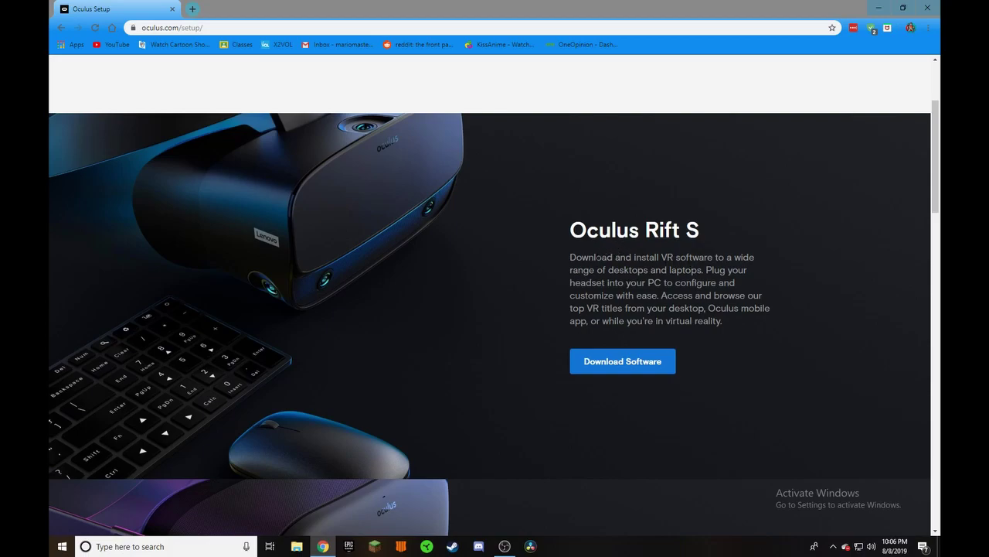
# - Download the Rift S installer and drag OculusSetup.exe from the download bar onto the desktop
pyautogui.click(615, 360)
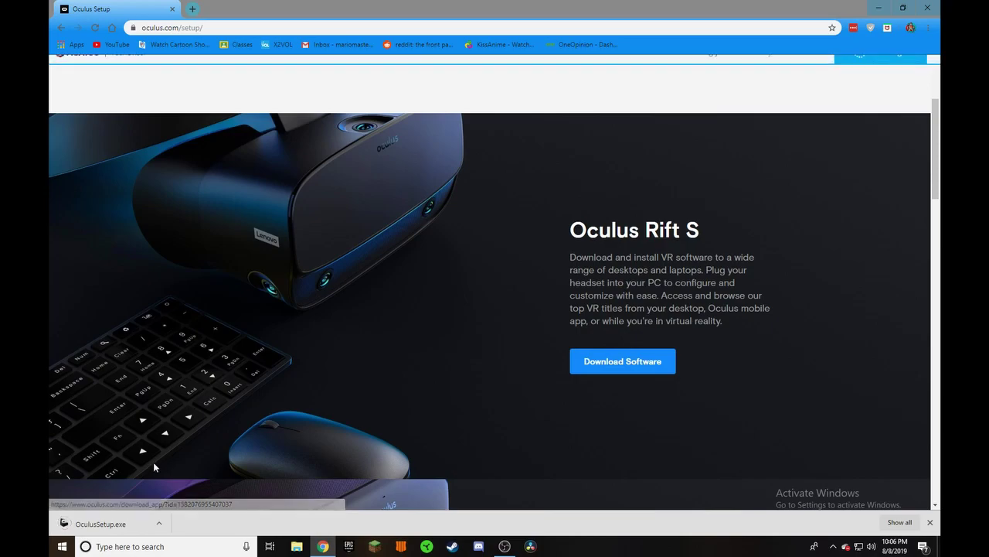
pyautogui.click(903, 8)
pyautogui.moveTo(710, 20); pyautogui.dragTo(794, 17)
pyautogui.moveTo(176, 529); pyautogui.dragTo(85, 387)
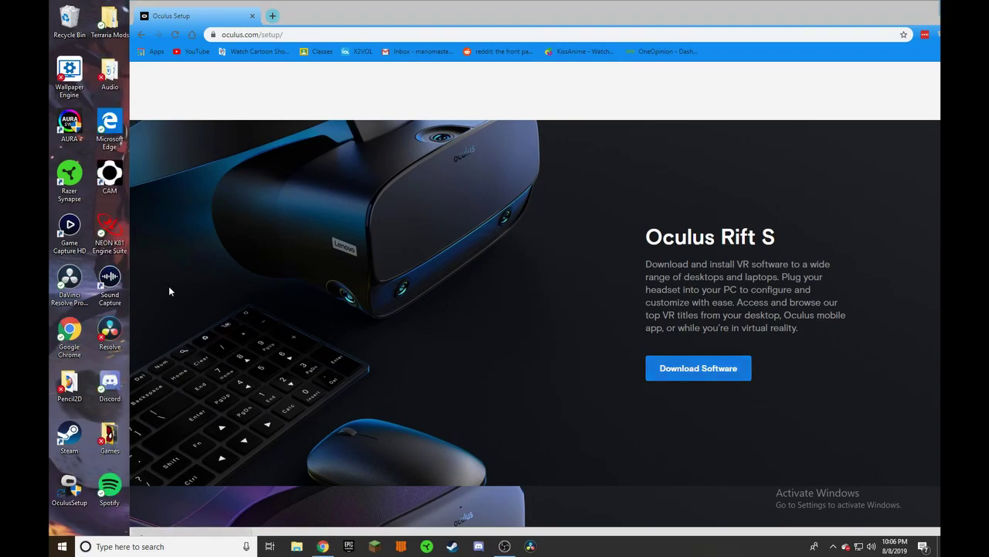
pyautogui.moveTo(863, 24); pyautogui.dragTo(765, 34)
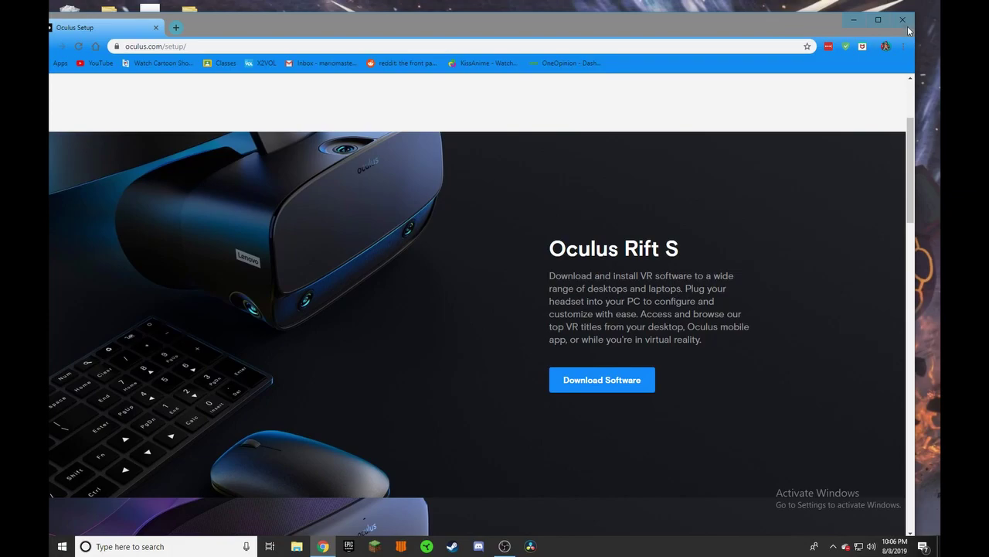
# - Rearrange the desktop icons and launch the OculusSetup installer
pyautogui.press('super+d')
pyautogui.moveTo(70, 488); pyautogui.dragTo(352, 280)
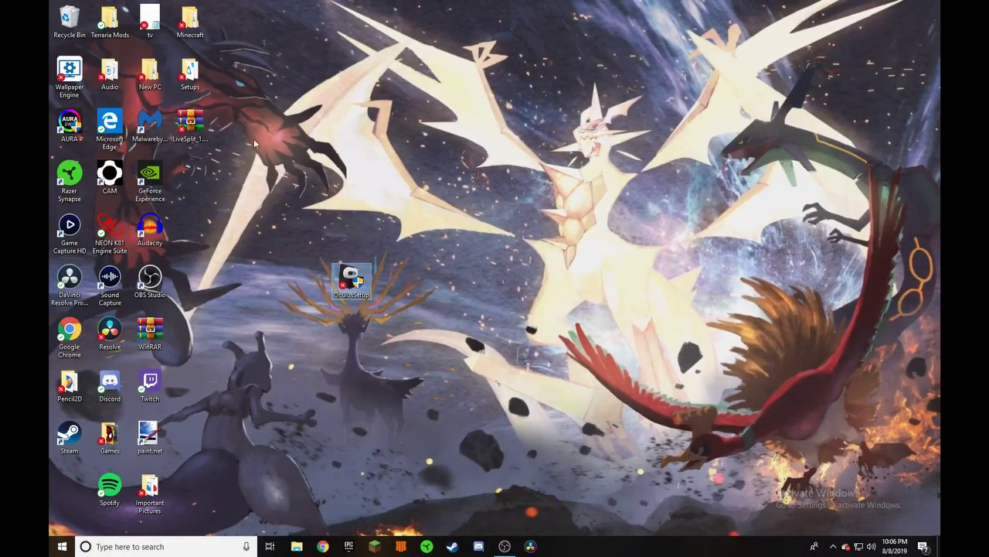
pyautogui.moveTo(189, 22); pyautogui.dragTo(69, 488)
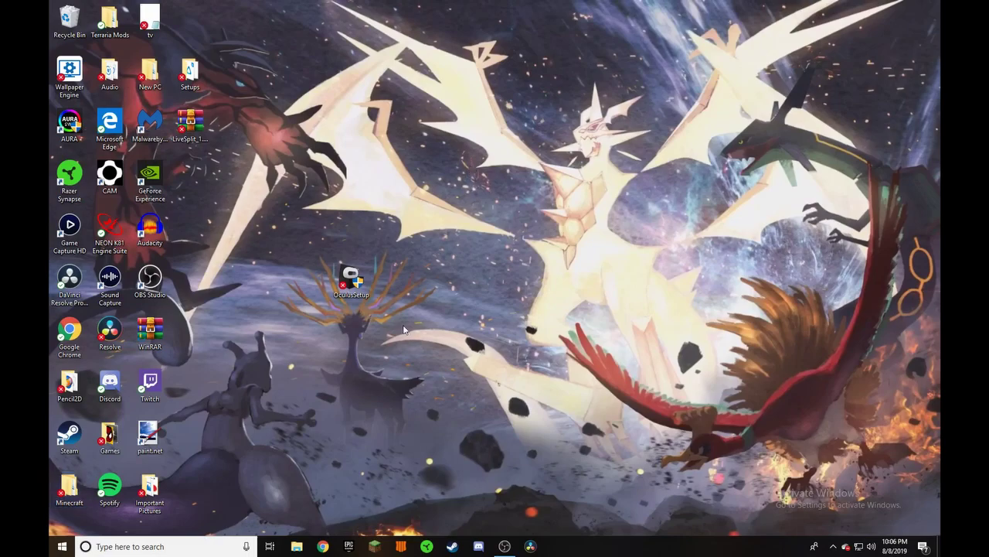
pyautogui.moveTo(340, 287); pyautogui.dragTo(438, 228)
pyautogui.doubleClick(438, 226)
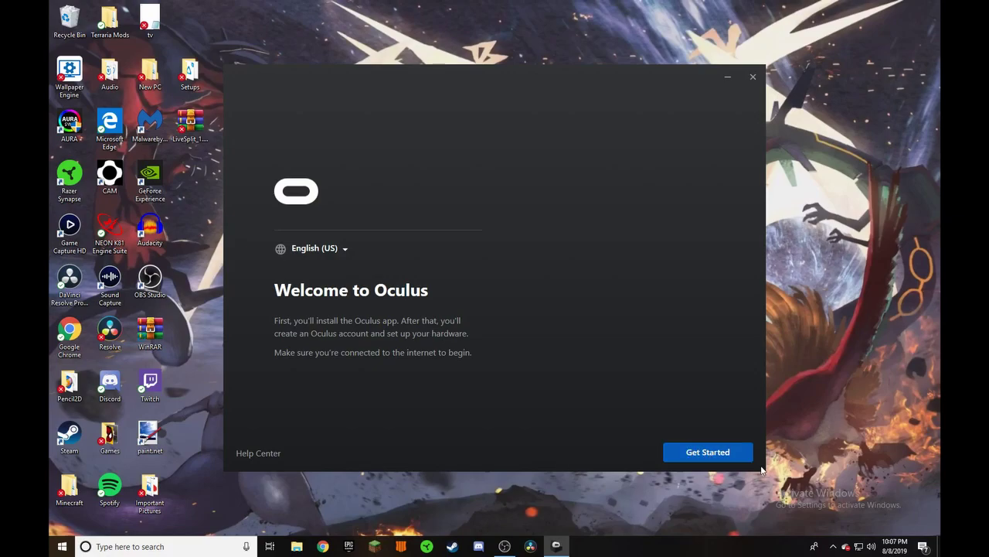
# - Accept the Oculus terms and install the software to C:\Program Files\Oculus\
pyautogui.click(719, 452)
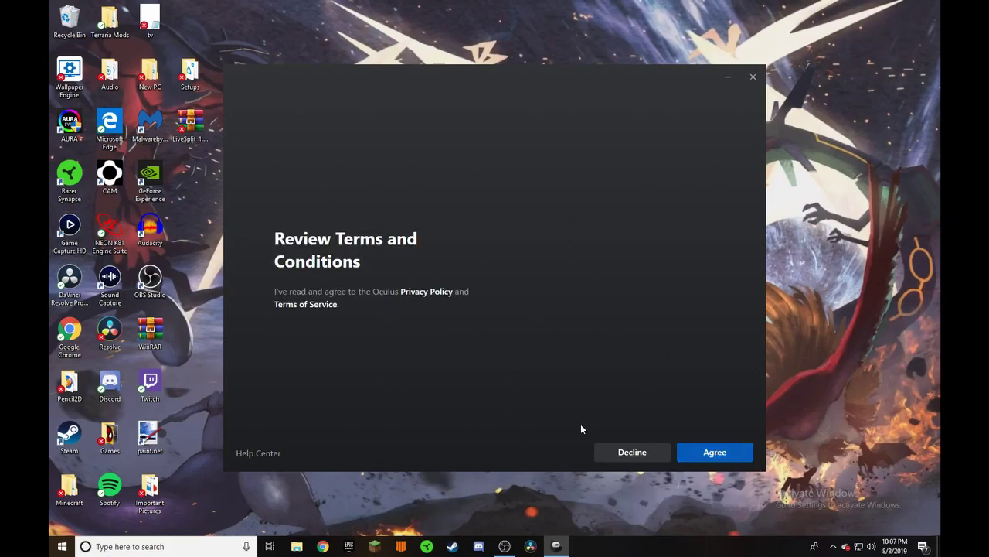
pyautogui.click(738, 450)
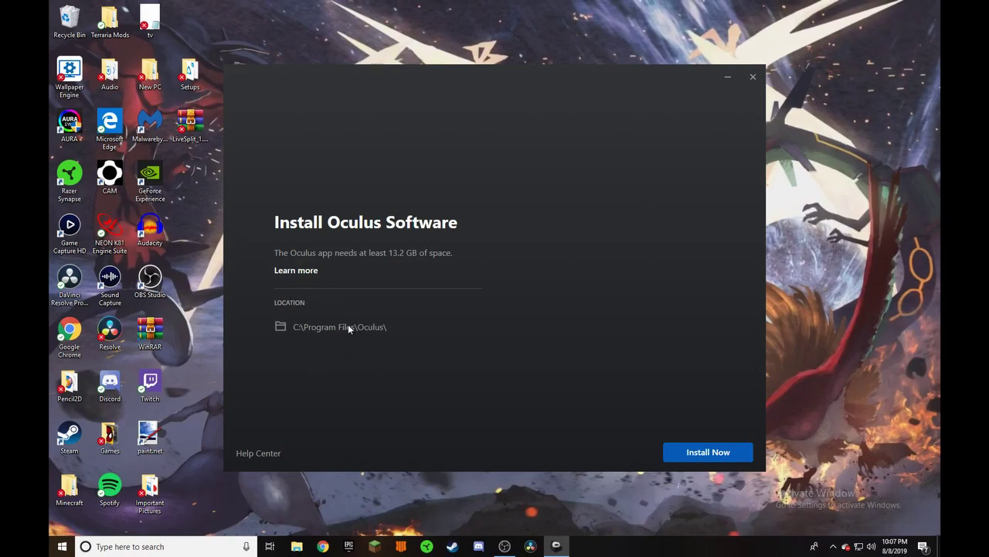
pyautogui.click(705, 453)
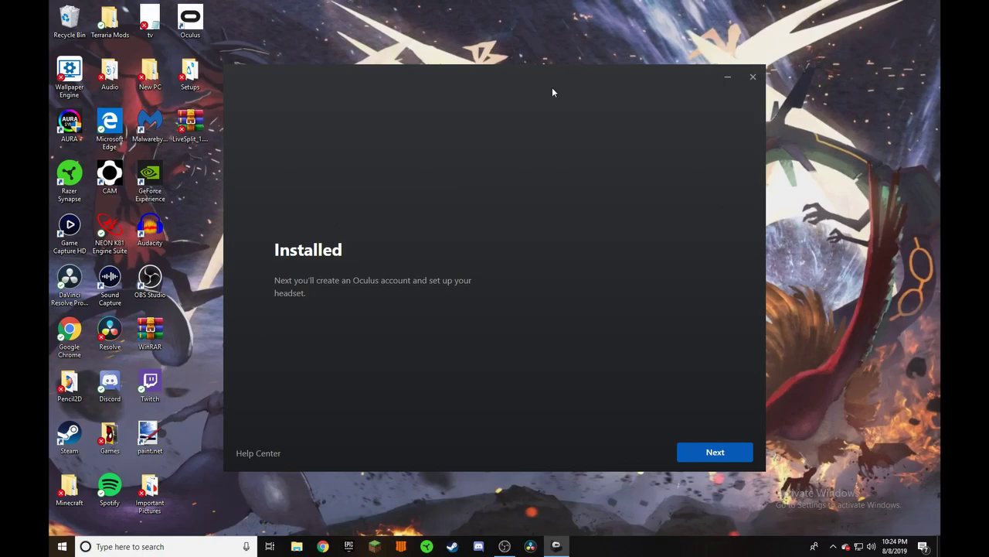
# - Move past the installer to account setup and choose to create a new Oculus account
pyautogui.click(698, 453)
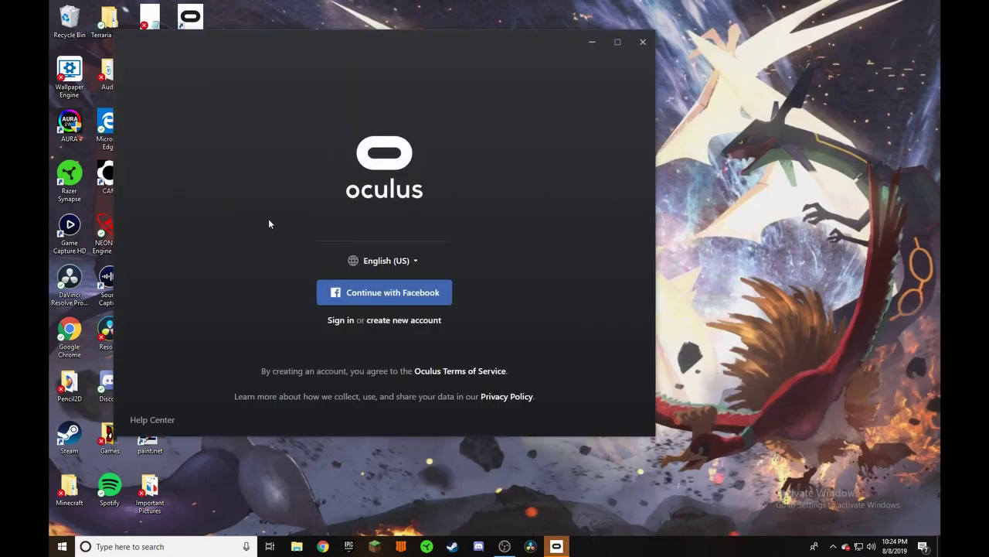
pyautogui.click(401, 323)
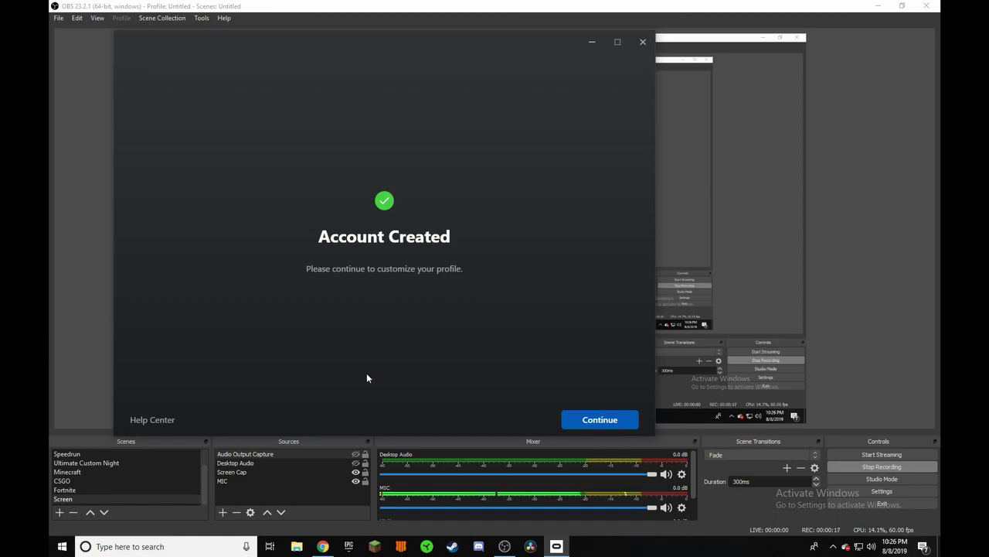
# - Choose the fox avatar from the grid as the profile picture and confirm it
pyautogui.click(593, 424)
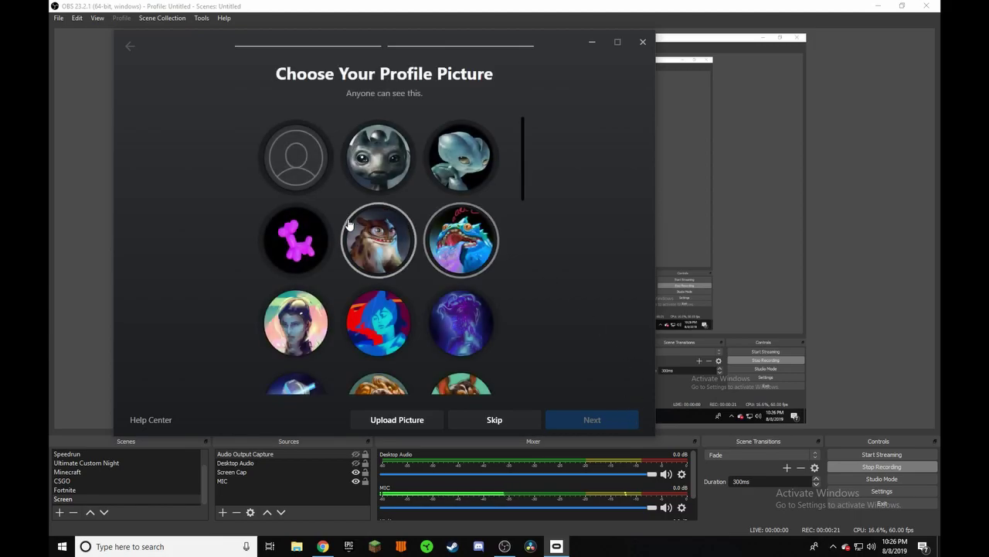
pyautogui.scroll(-5, 375, 191)
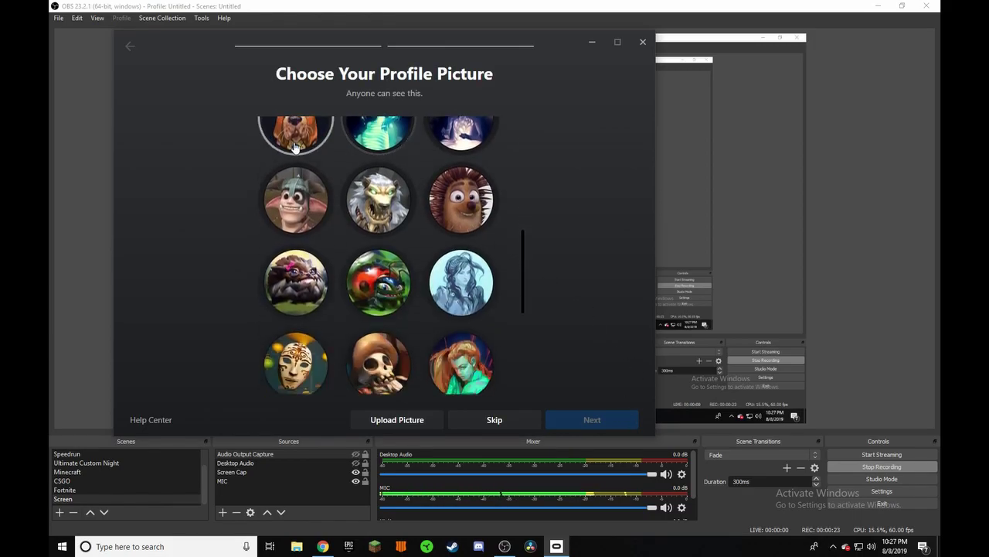
pyautogui.scroll(-4, 301, 232)
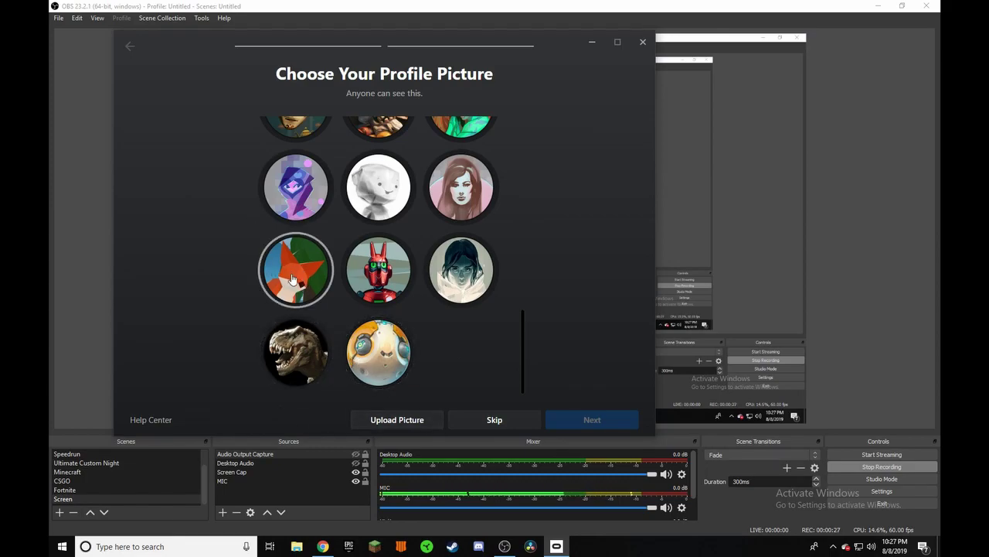
pyautogui.click(305, 298)
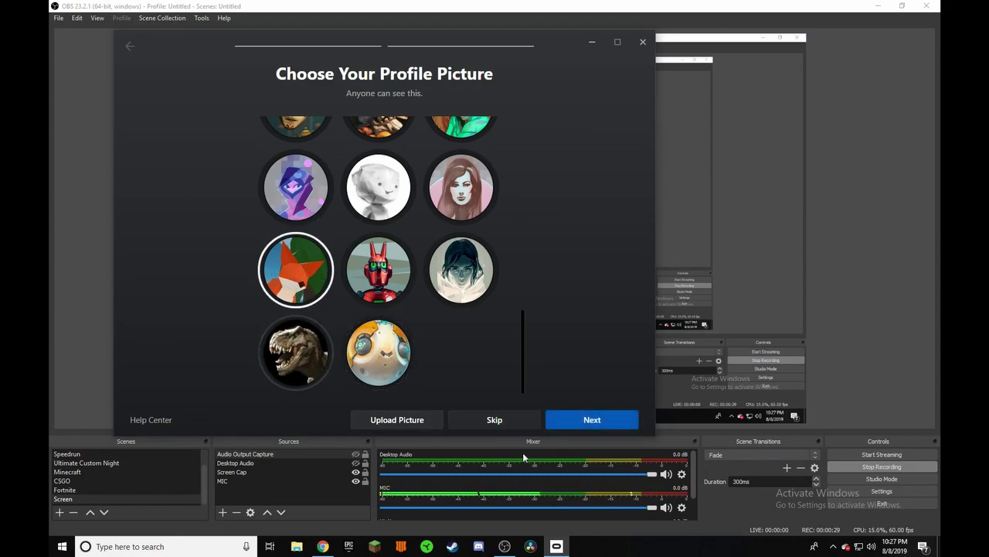
pyautogui.click(590, 430)
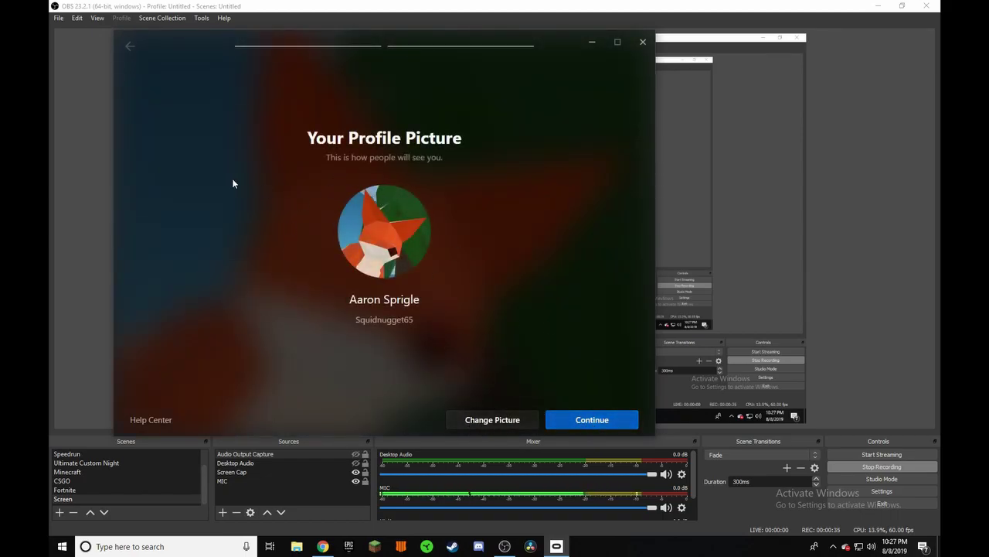
pyautogui.click(591, 421)
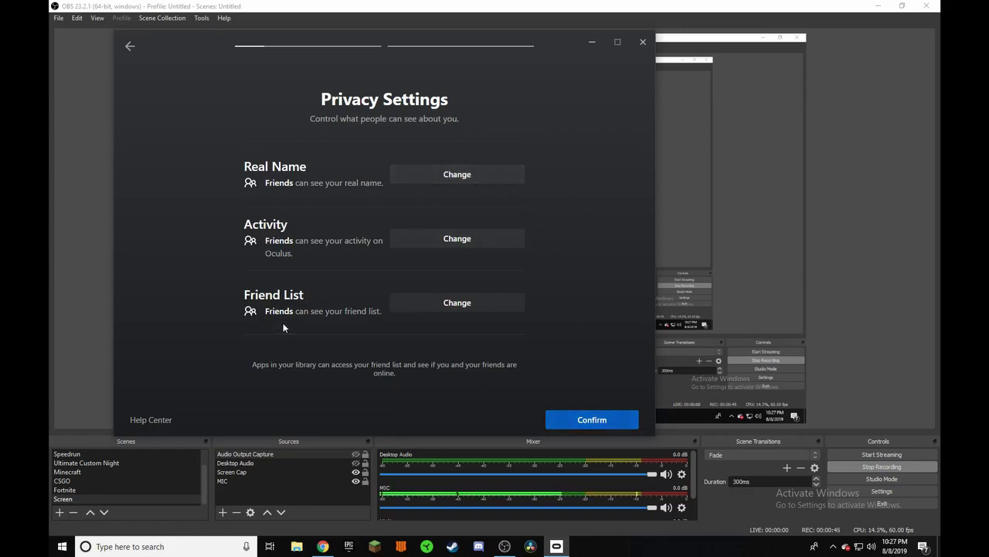
# - Keep the default privacy settings and set the VR download location to E:\Oculus
pyautogui.click(596, 422)
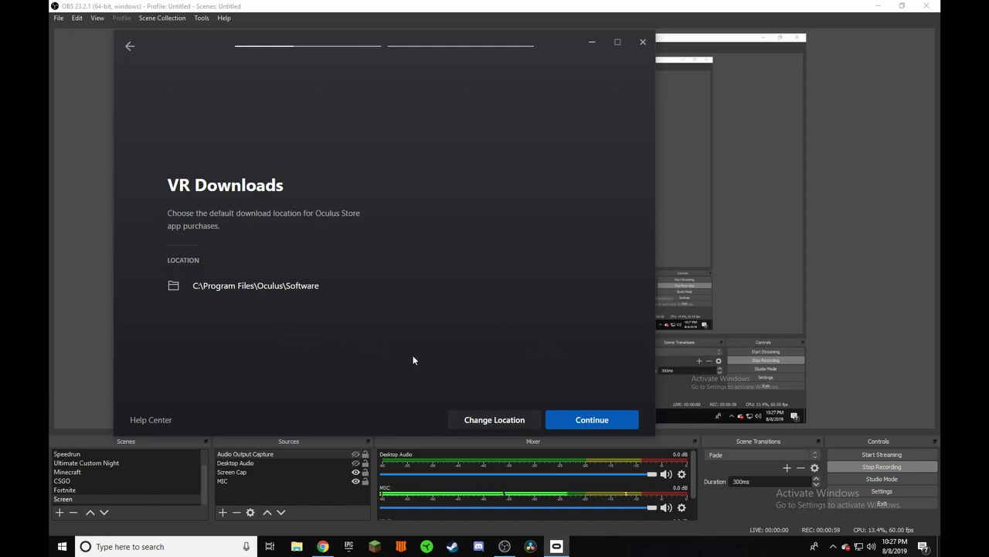
pyautogui.click(481, 420)
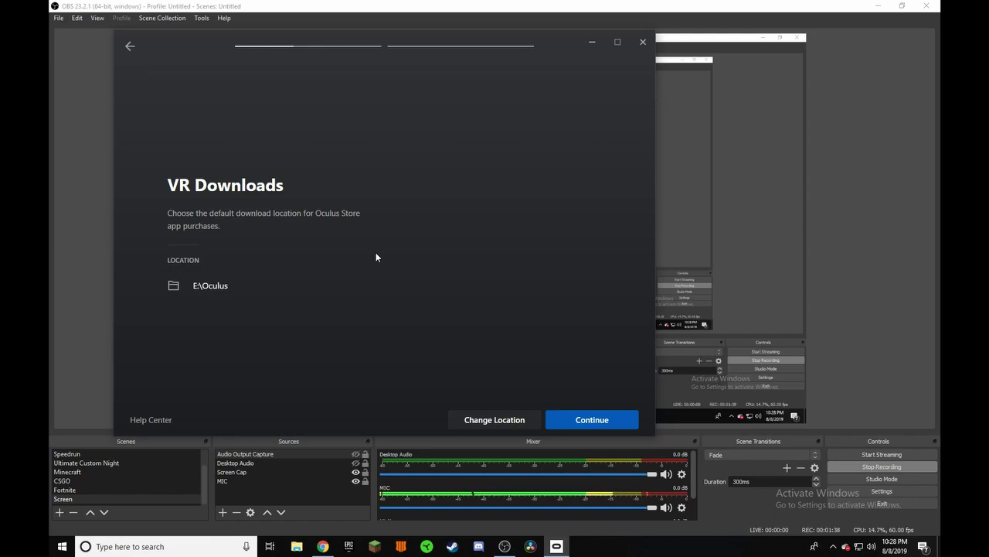
pyautogui.click(591, 422)
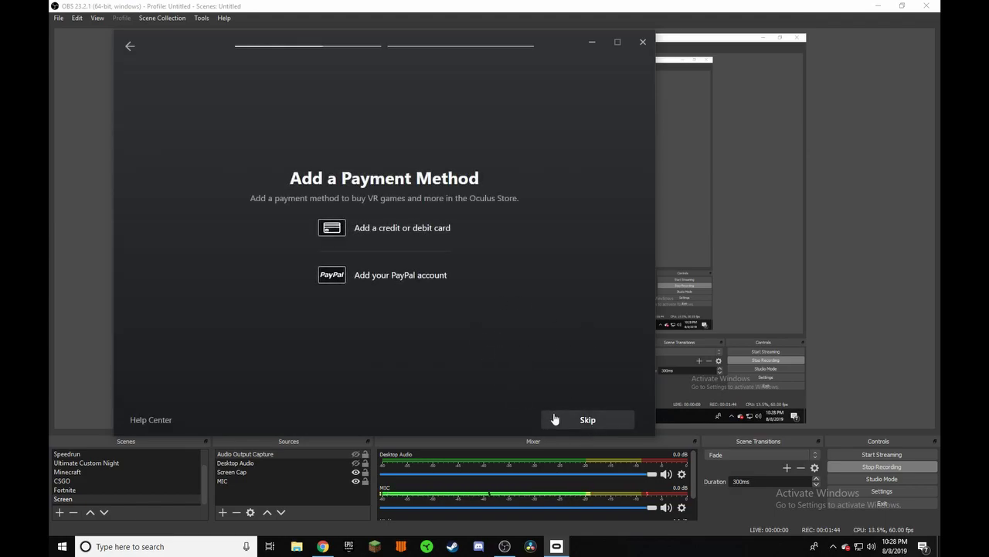
# - Skip the payment method, save a four-digit Oculus PIN, and minimize OBS
pyautogui.click(552, 418)
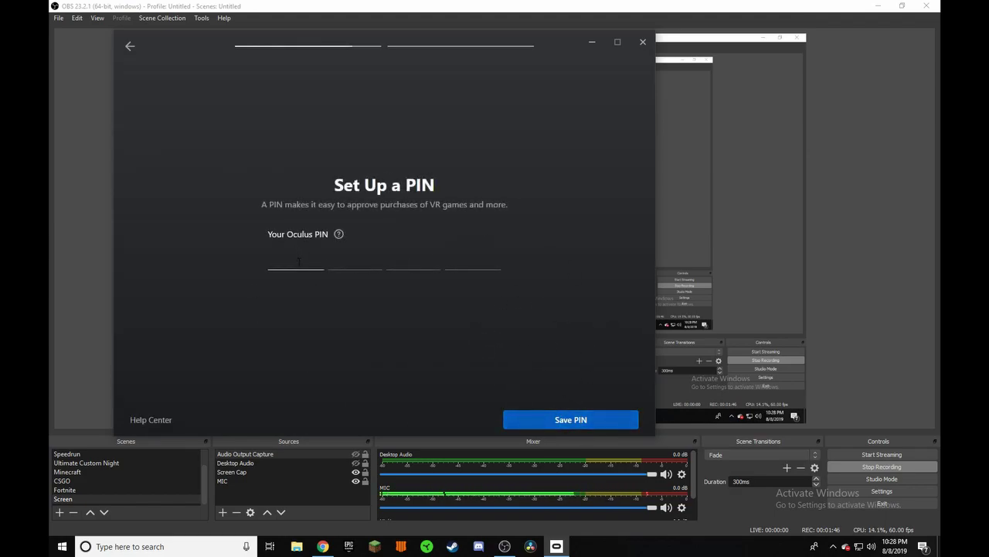
pyautogui.write('1234')
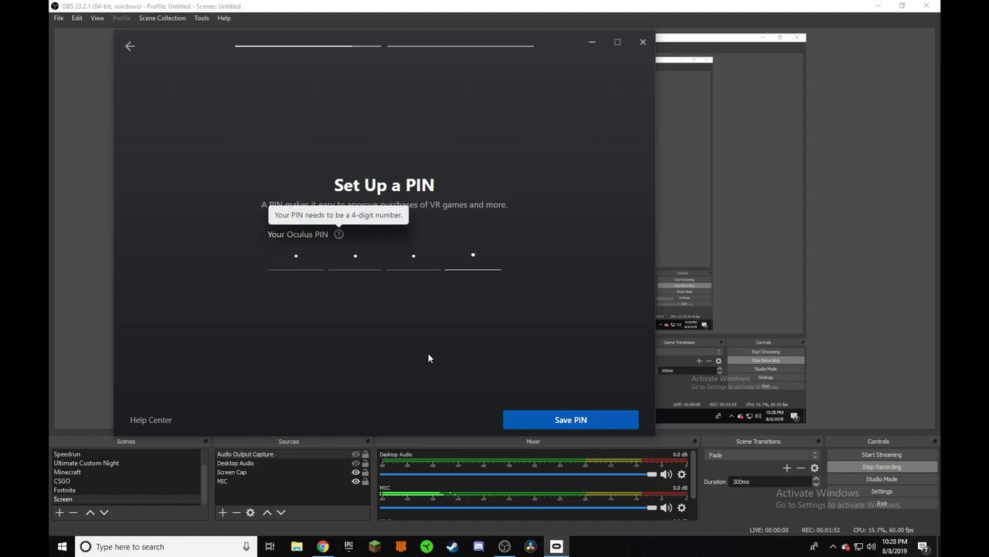
pyautogui.click(433, 344)
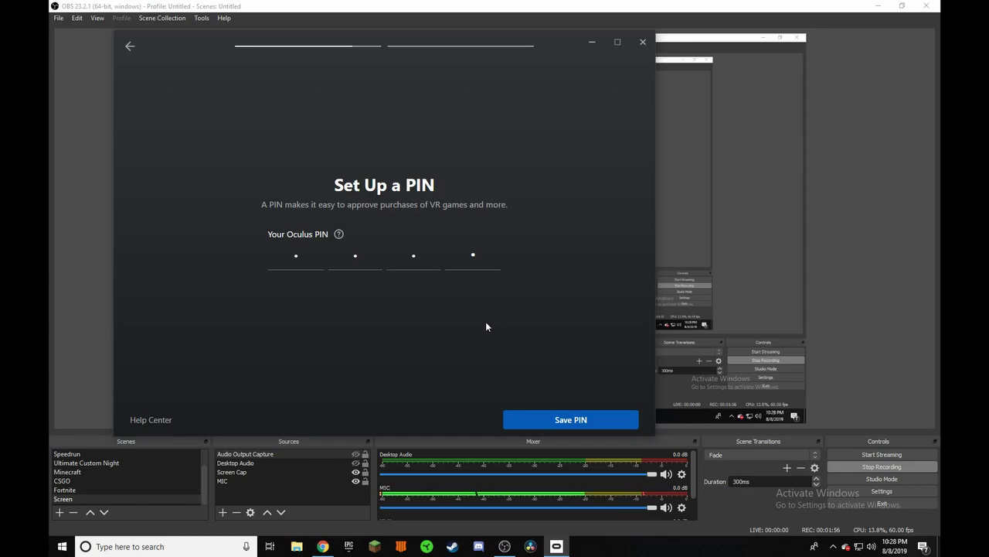
pyautogui.click(561, 420)
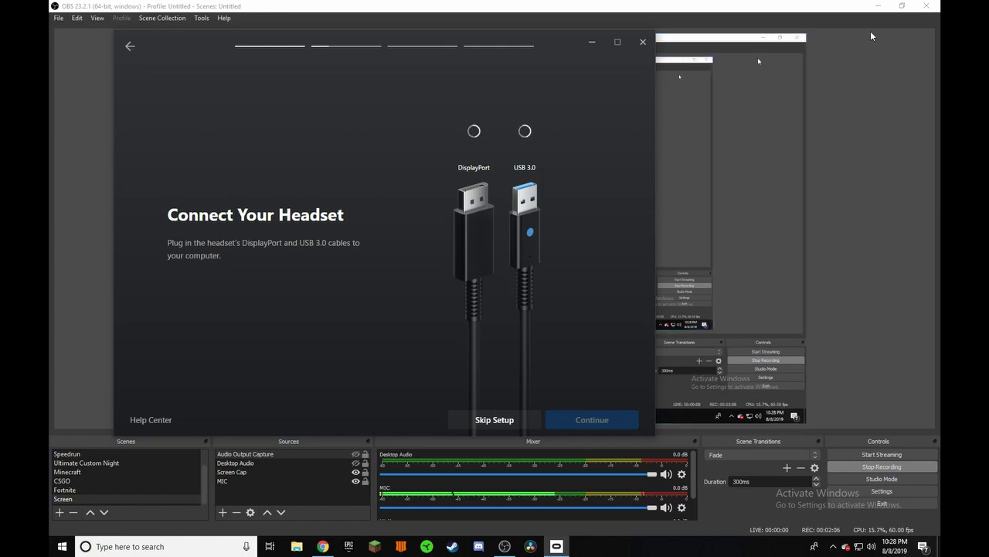
pyautogui.click(882, 5)
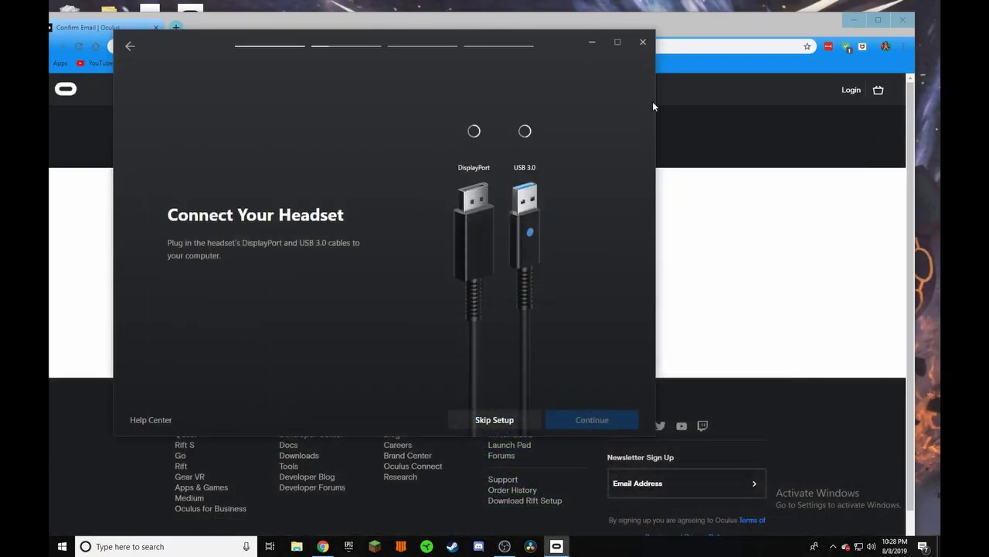